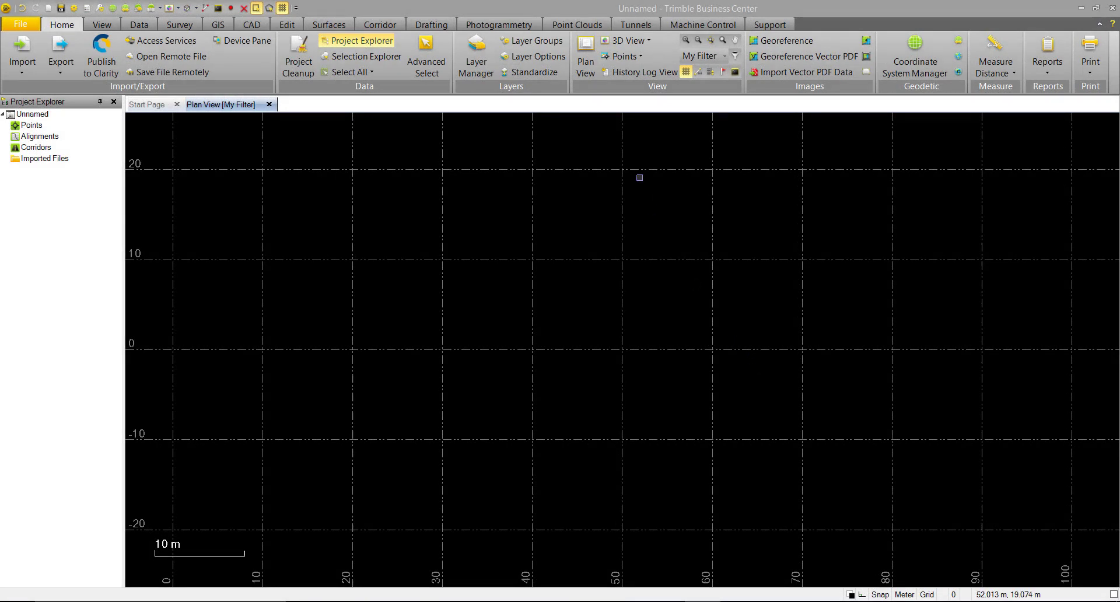
- Switch the ribbon to the Tunnels tab so the tunnel commands appear
{"action": "left_click", "coordinate": [634, 25]}
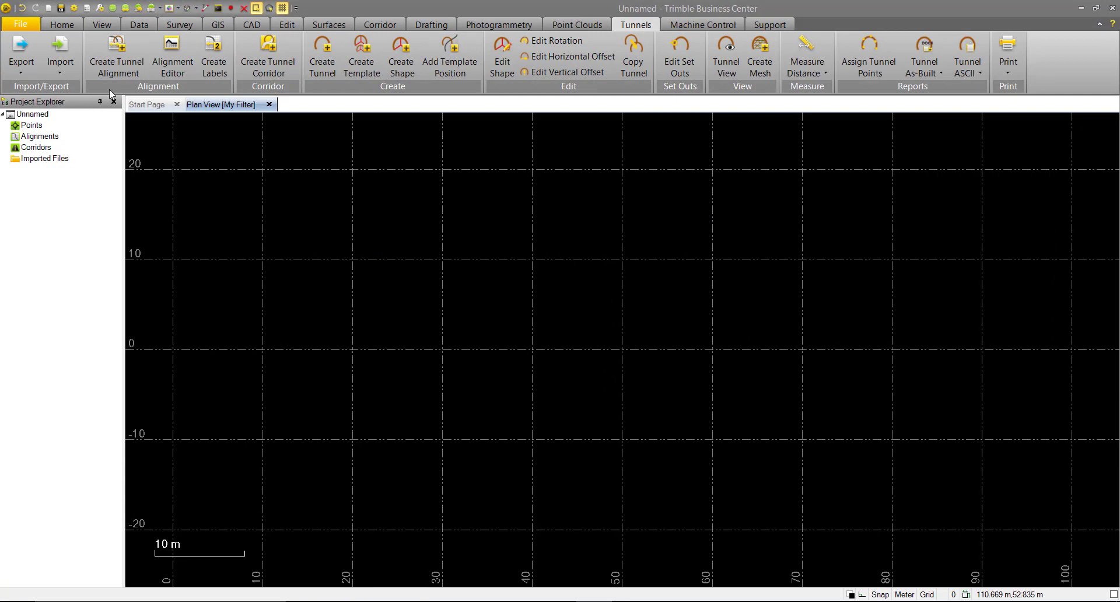
- Create a new tunnel alignment named TutorialAlignment
{"action": "left_click", "coordinate": [123, 72]}
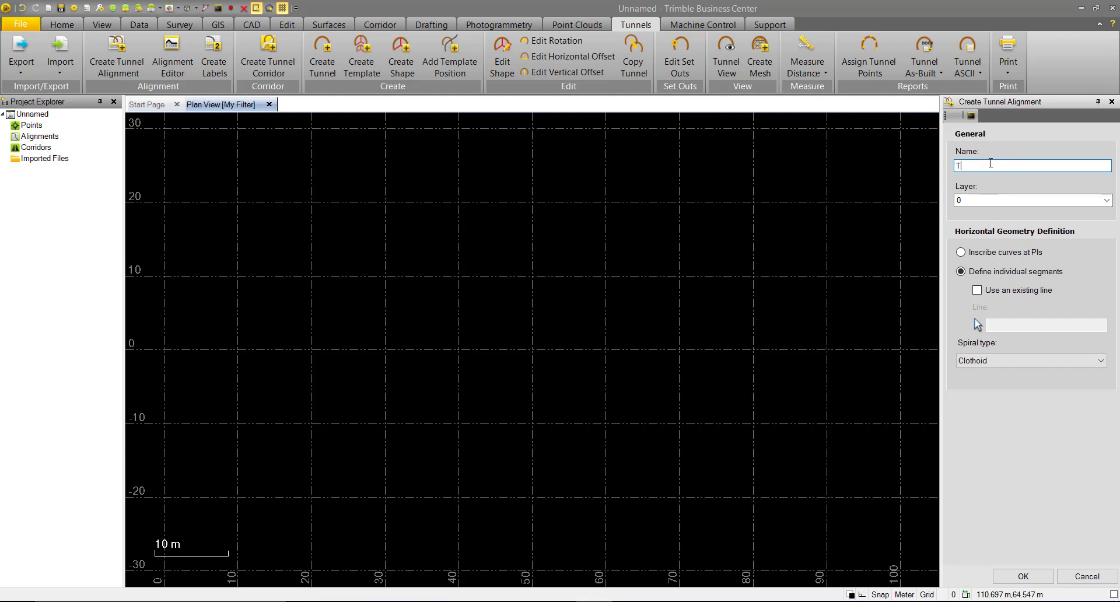
{"action": "type", "text": "TutorialAlignment"}
{"action": "left_click", "coordinate": [1022, 577]}
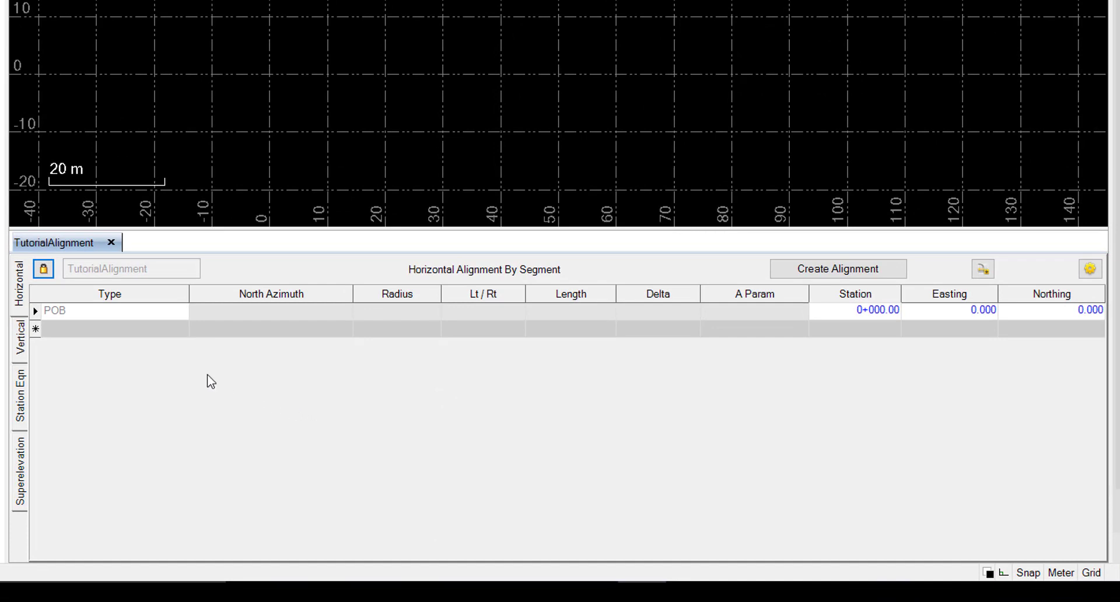
- Add a straight line segment 100 m long to the horizontal alignment
{"action": "left_click", "coordinate": [177, 329]}
{"action": "left_click", "coordinate": [179, 328]}
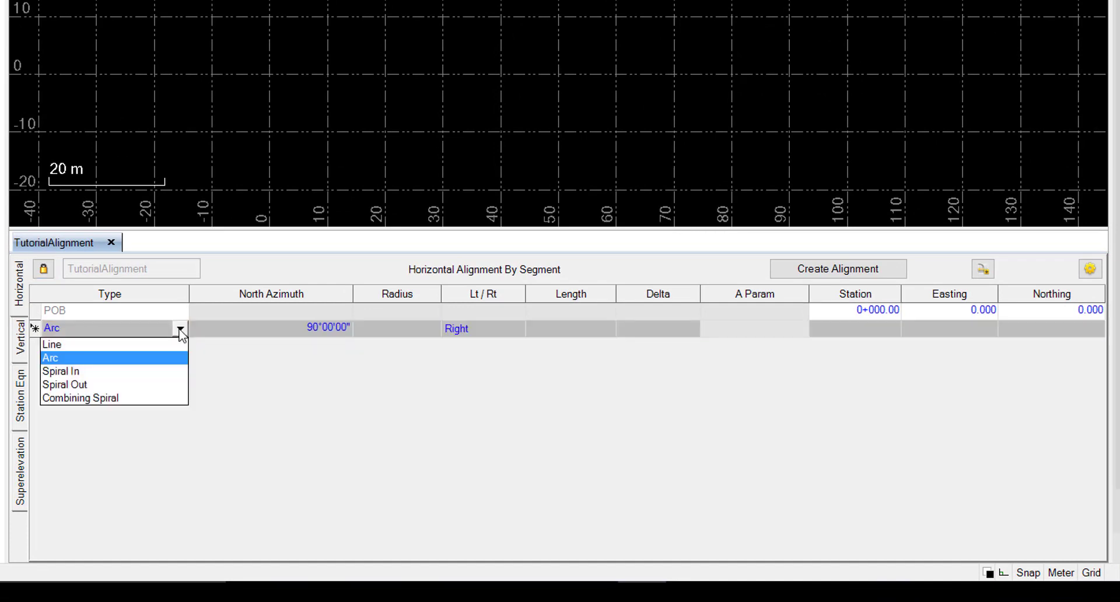
{"action": "left_click", "coordinate": [110, 347]}
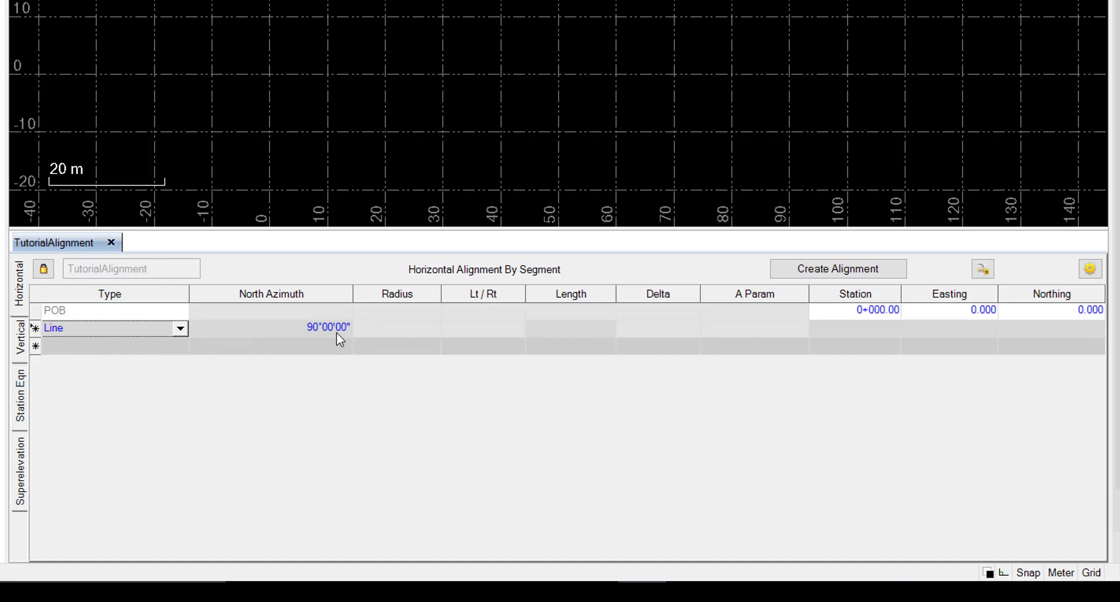
{"action": "left_click", "coordinate": [563, 328]}
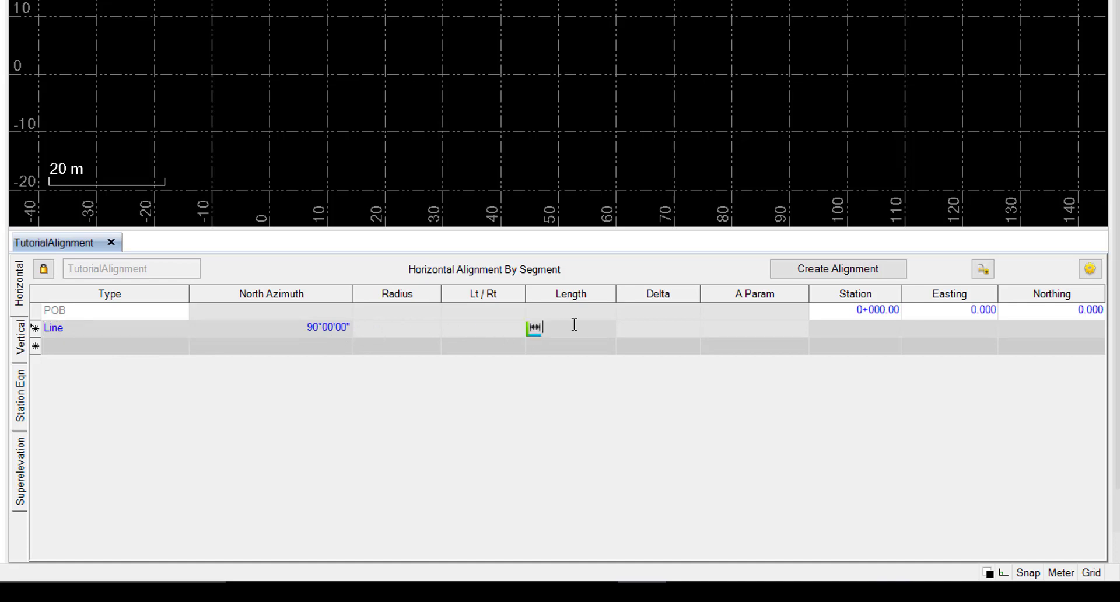
{"action": "type", "text": "100"}
{"action": "key", "text": "Return"}
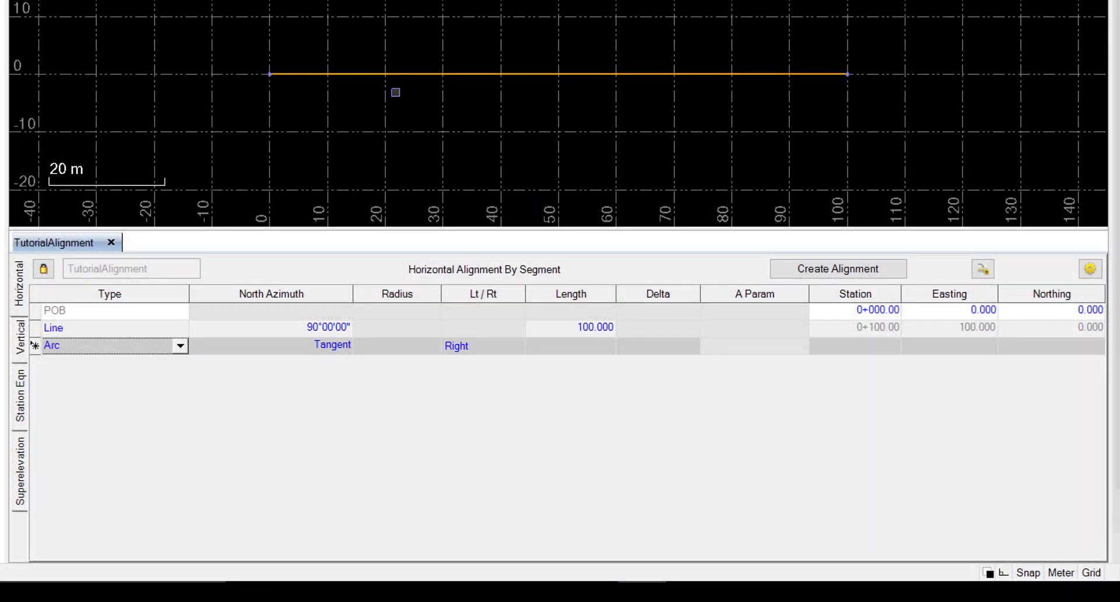
- Create a vertical alignment with a grade break at station 100, elevation 0
{"action": "left_click", "coordinate": [21, 344]}
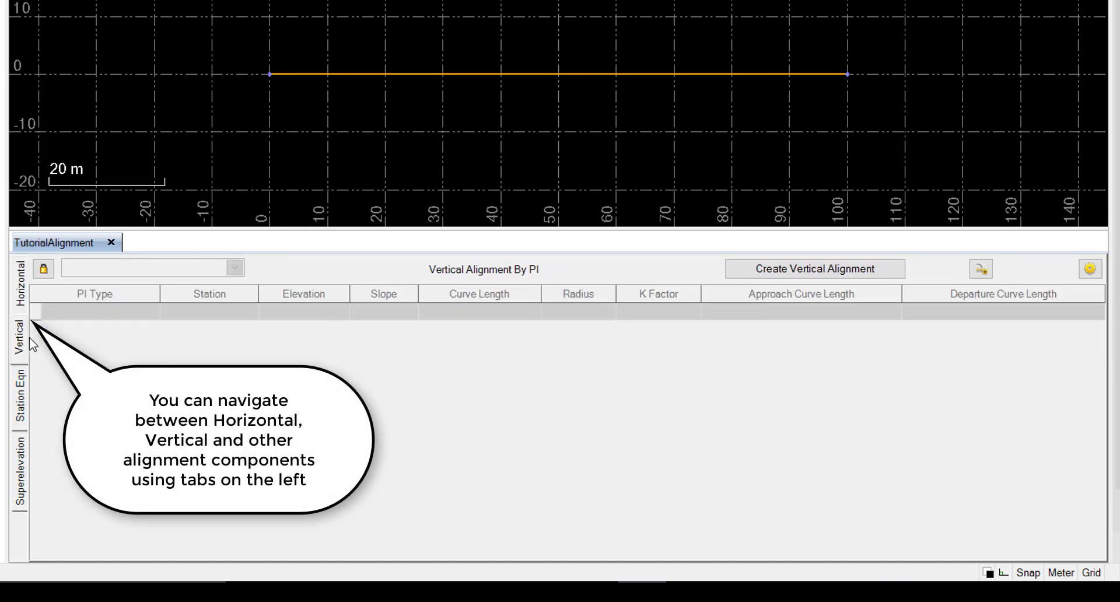
{"action": "left_click", "coordinate": [769, 271]}
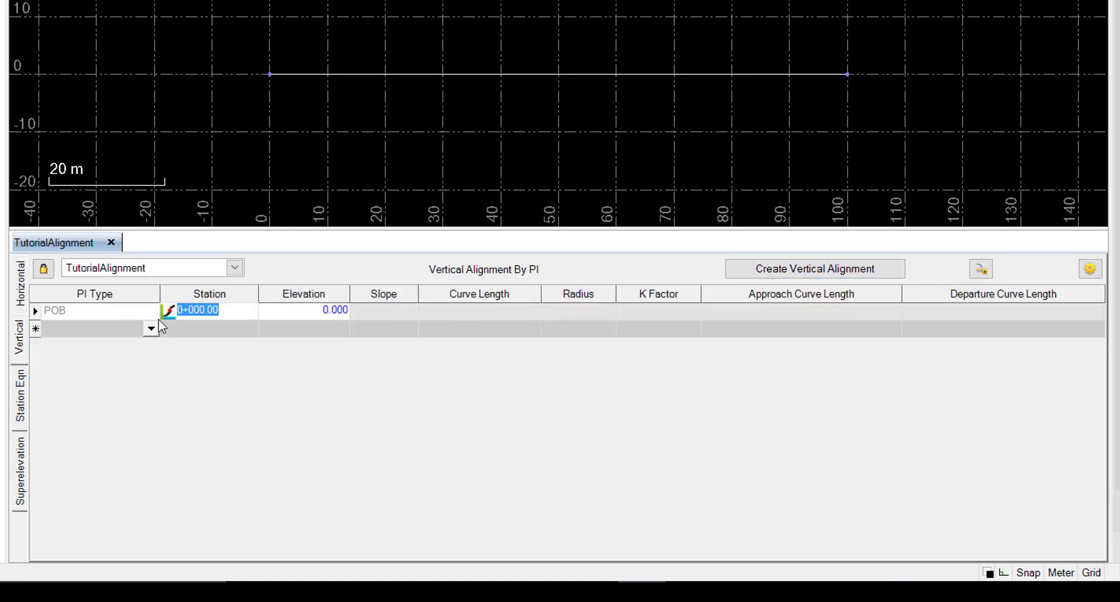
{"action": "left_click", "coordinate": [153, 333]}
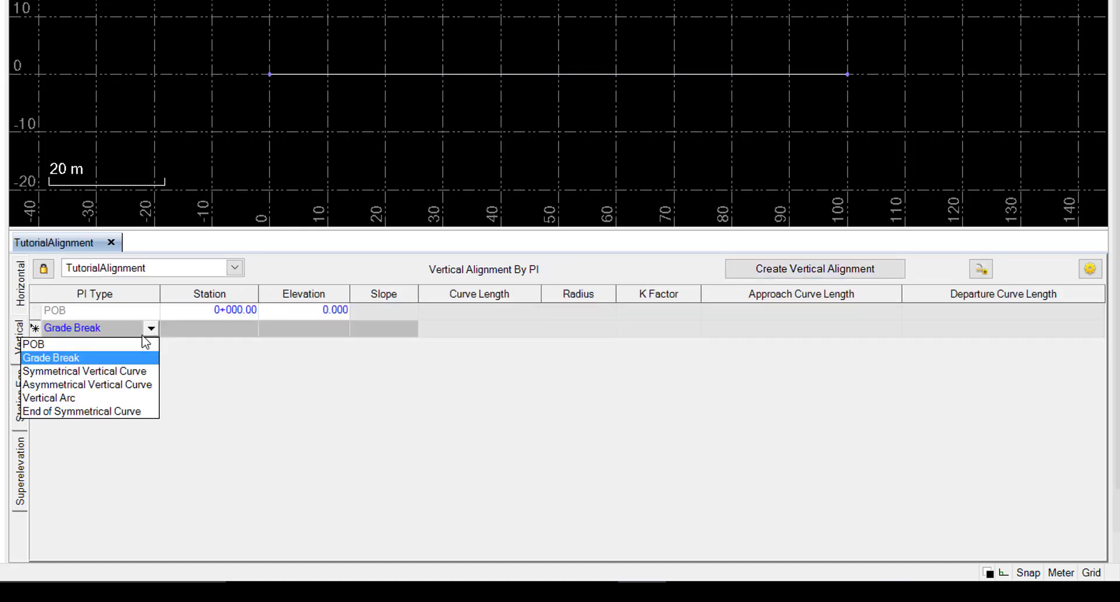
{"action": "left_click", "coordinate": [111, 357]}
{"action": "left_click", "coordinate": [215, 328]}
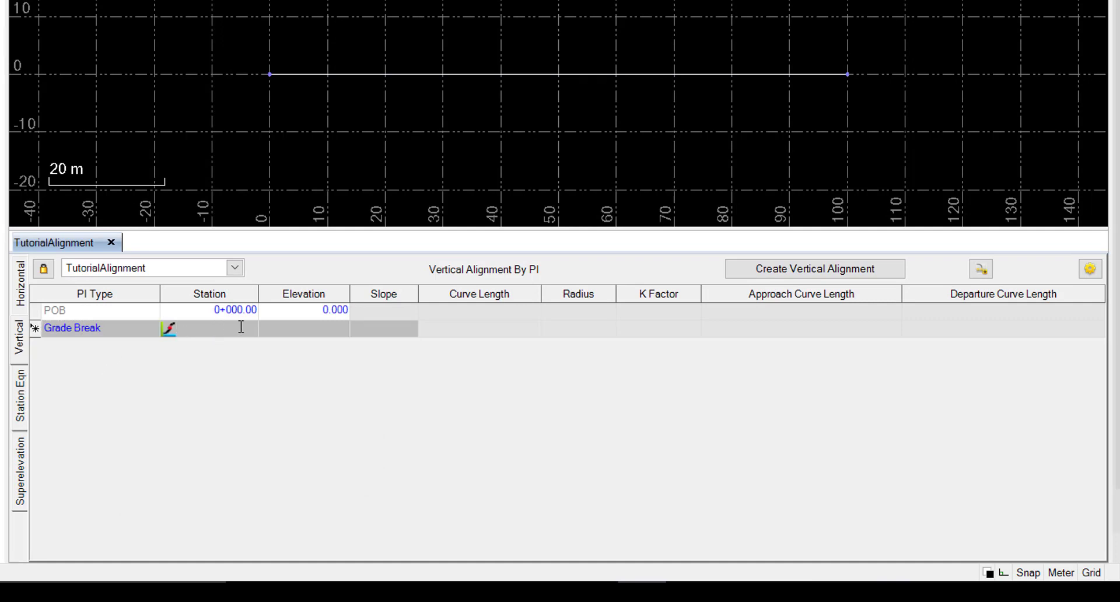
{"action": "type", "text": "100"}
{"action": "key", "text": "Tab"}
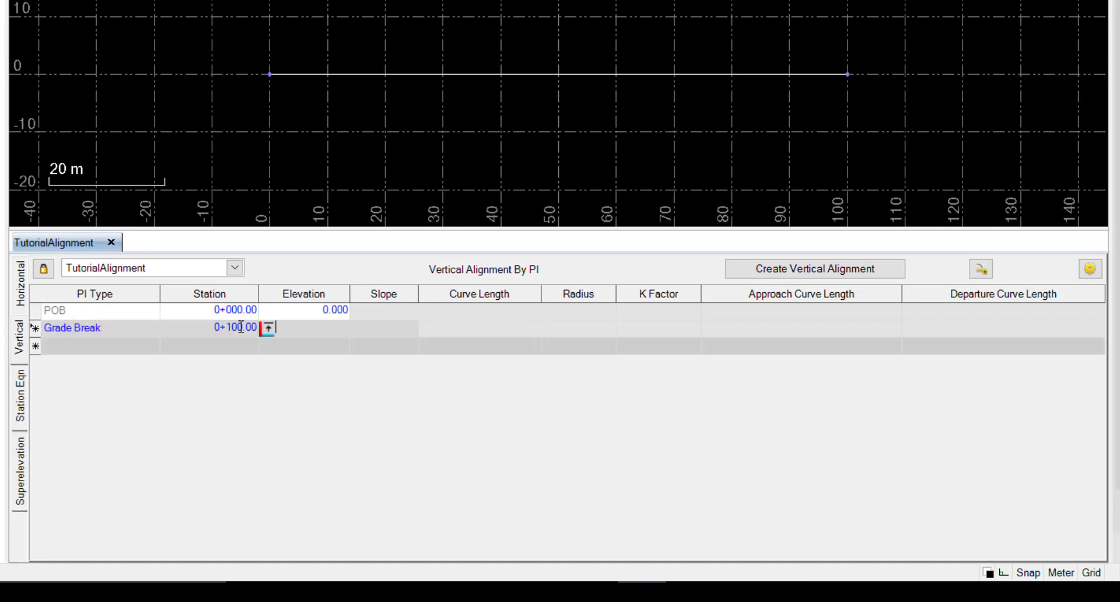
{"action": "type", "text": "0"}
{"action": "key", "text": "Tab"}
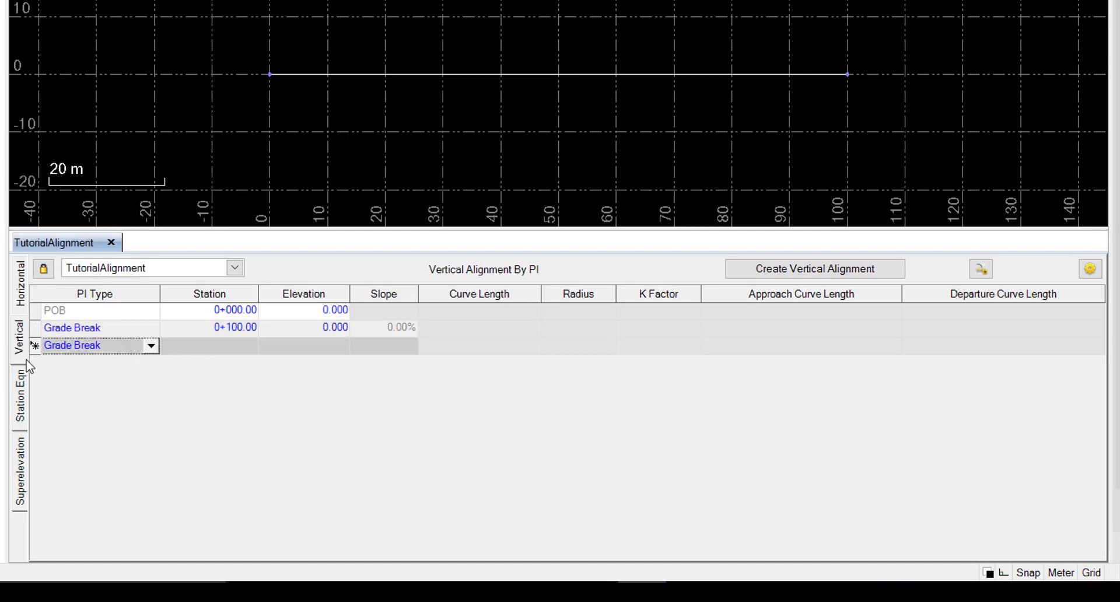
{"action": "left_click", "coordinate": [22, 295]}
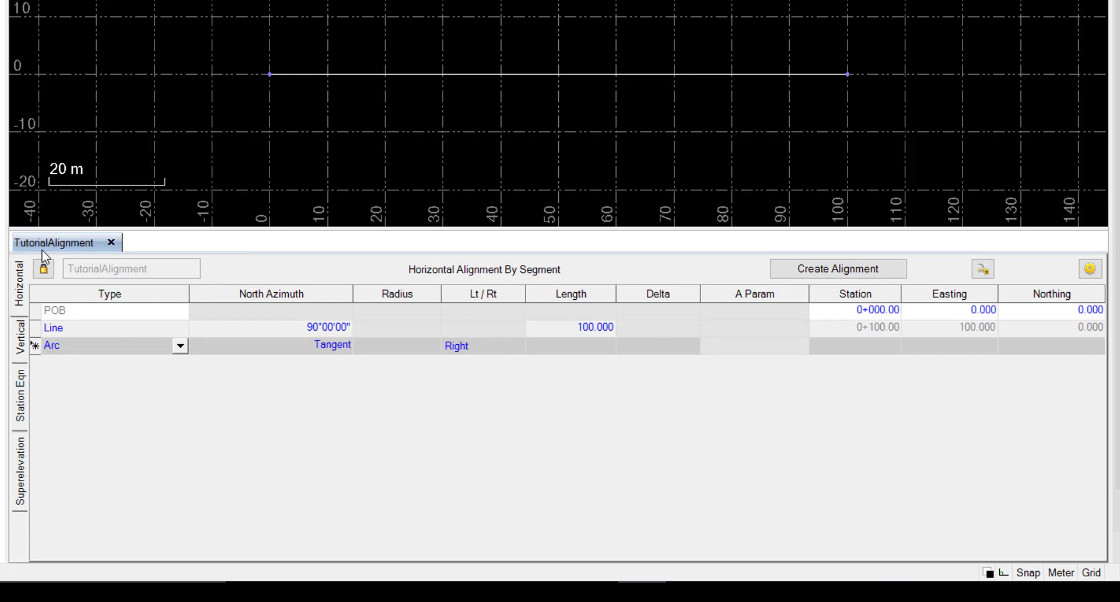
- Close the alignment editor and create corridor TutorialCorridor on TutorialAlignment
{"action": "left_click", "coordinate": [112, 243]}
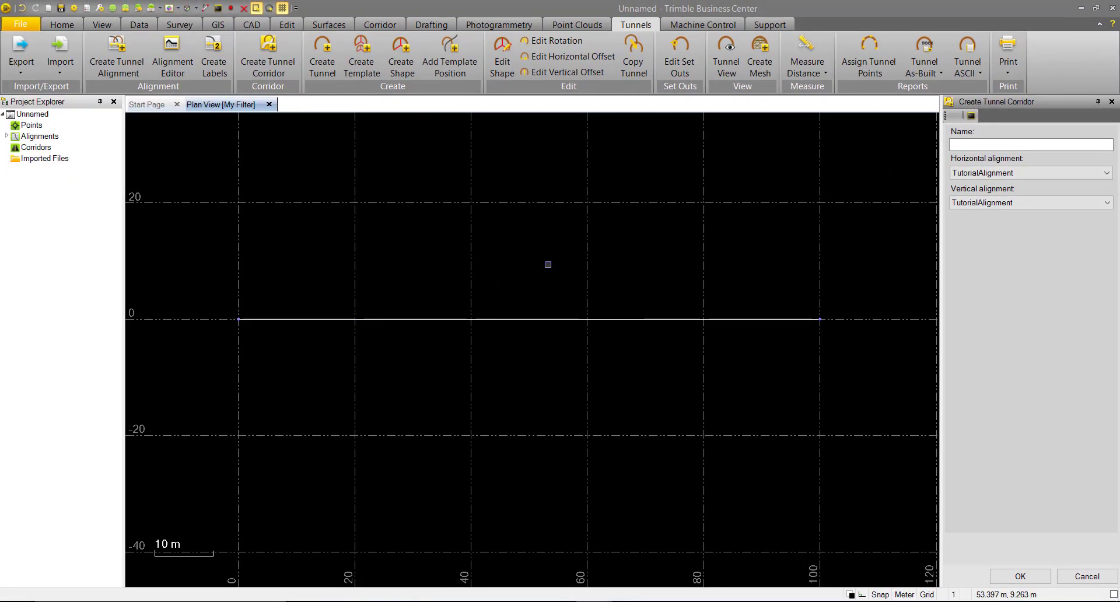
{"action": "left_click", "coordinate": [971, 116]}
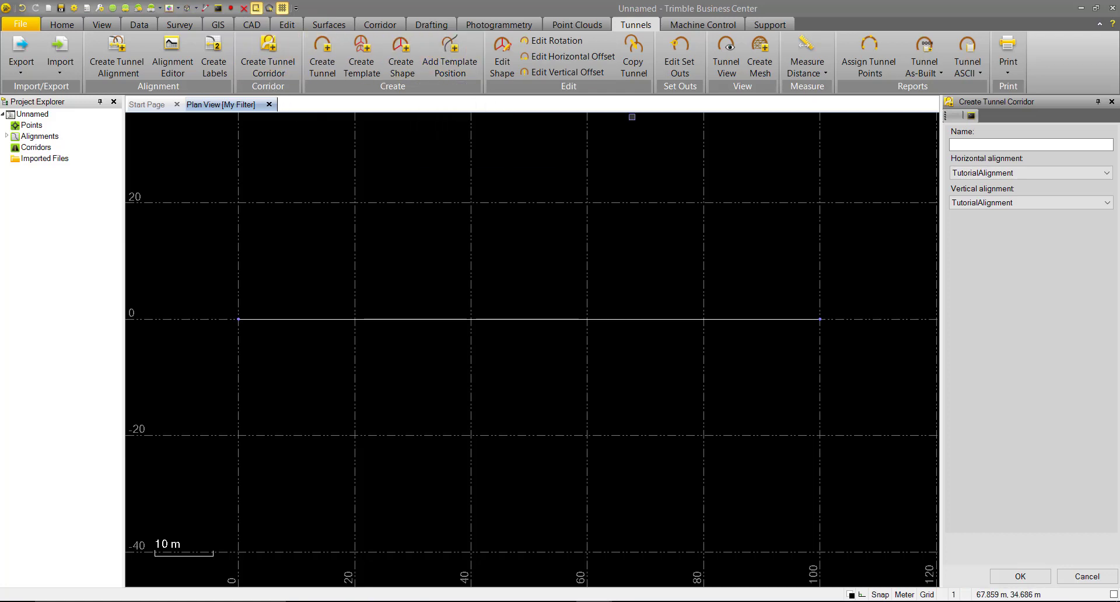
{"action": "left_click", "coordinate": [973, 145]}
{"action": "left_click", "coordinate": [974, 144]}
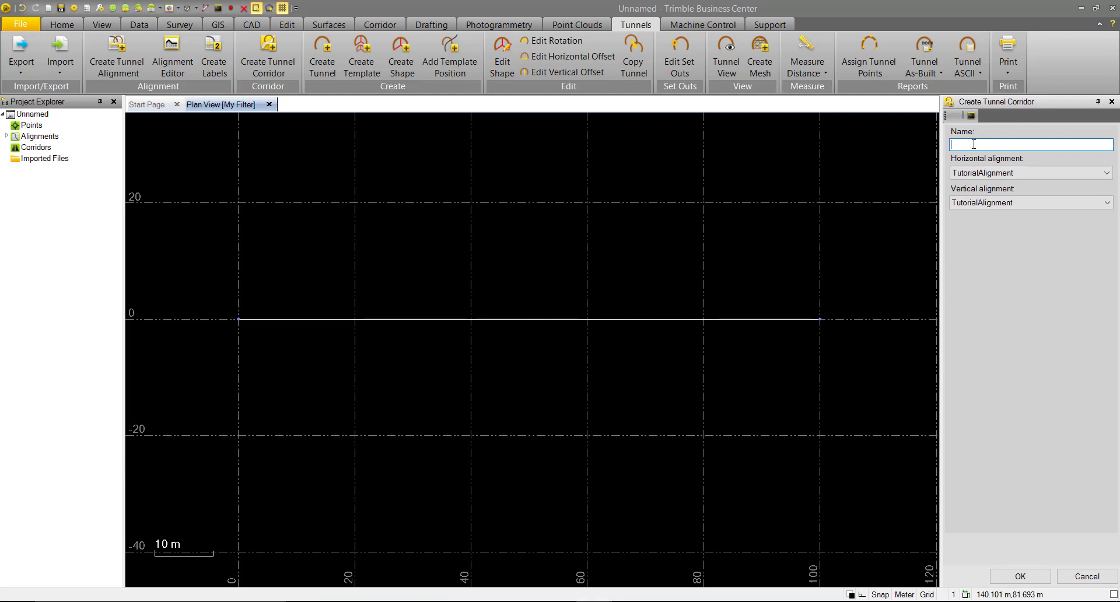
{"action": "type", "text": "TutorialCorridor"}
{"action": "left_click", "coordinate": [1029, 175]}
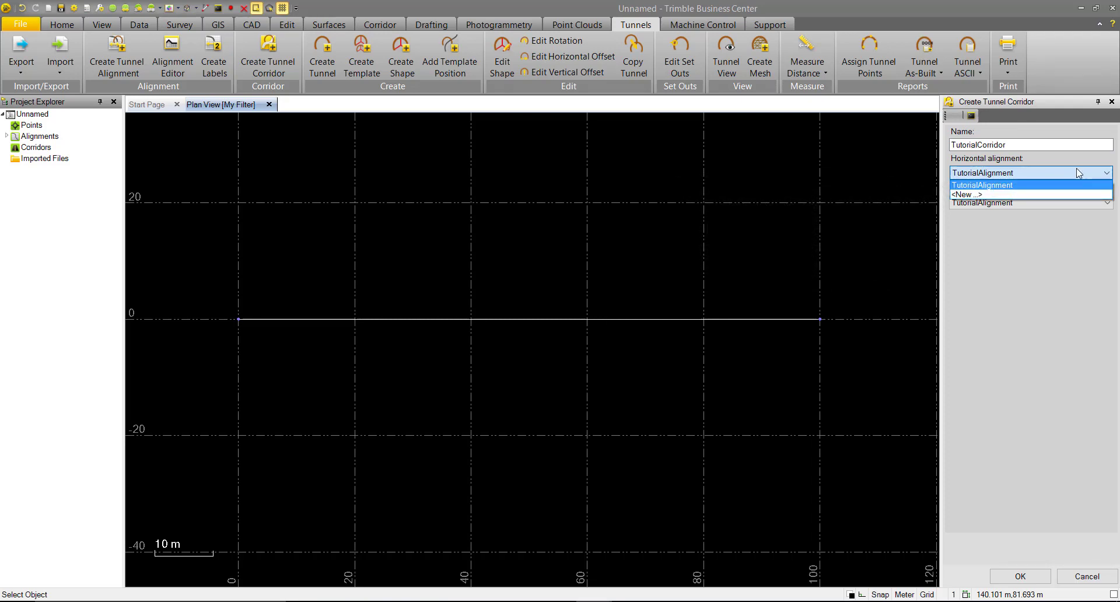
{"action": "left_click", "coordinate": [1105, 174]}
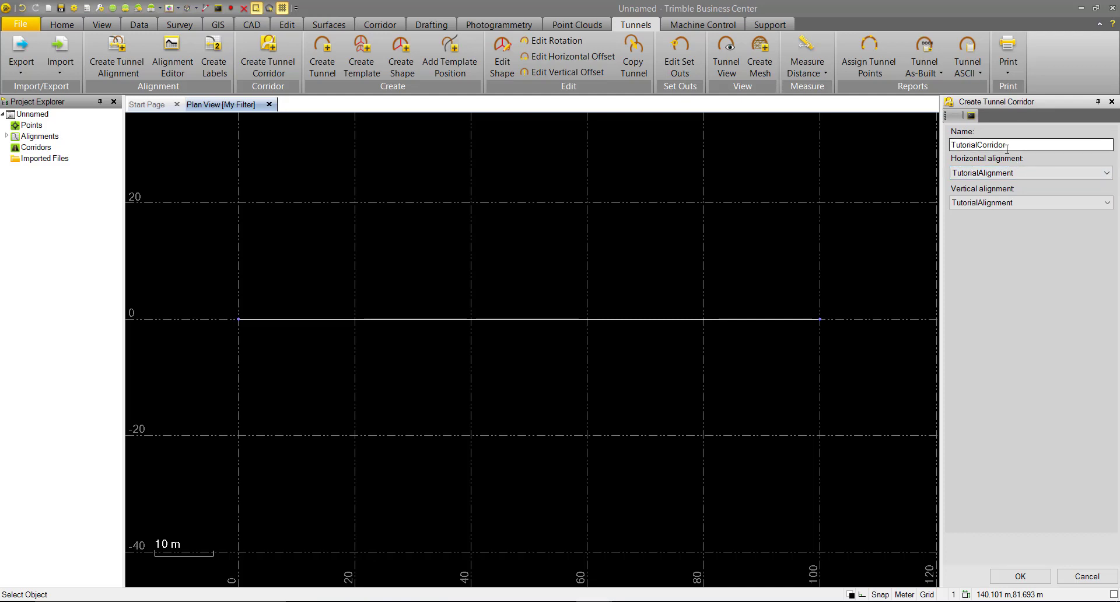
{"action": "left_click", "coordinate": [1021, 576]}
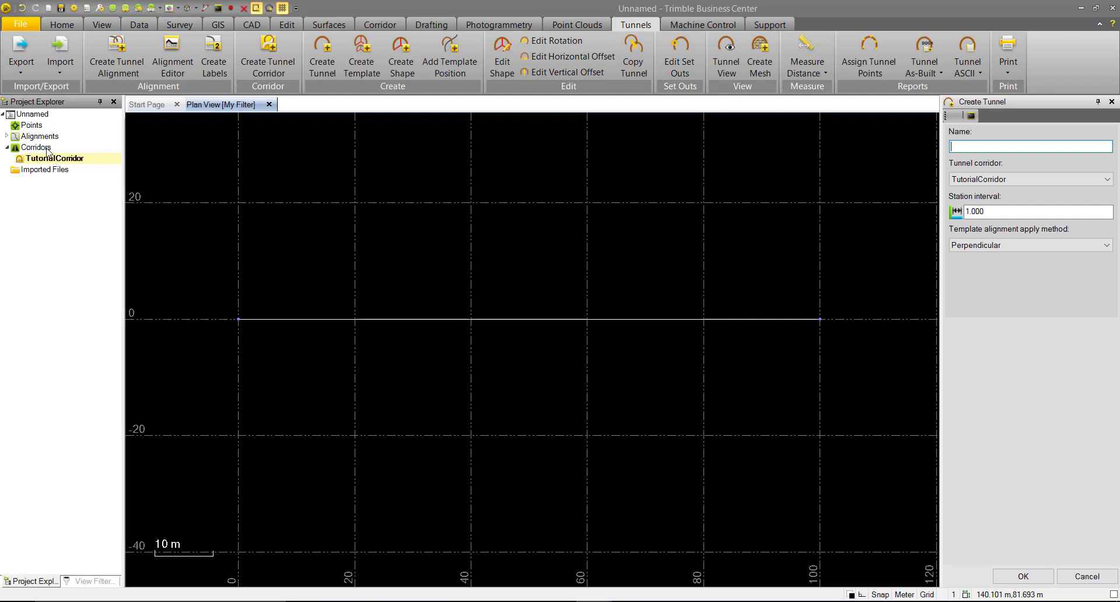
- Expand TutorialAlignment in the Project Explorer to inspect it, then collapse the alignments
{"action": "left_click", "coordinate": [7, 137]}
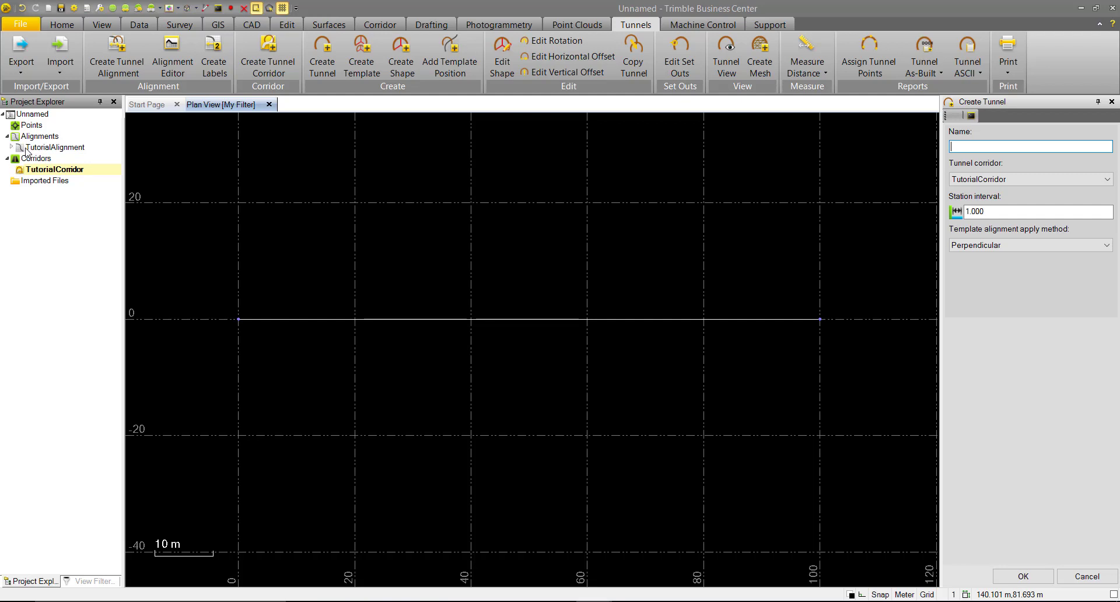
{"action": "left_click", "coordinate": [12, 148]}
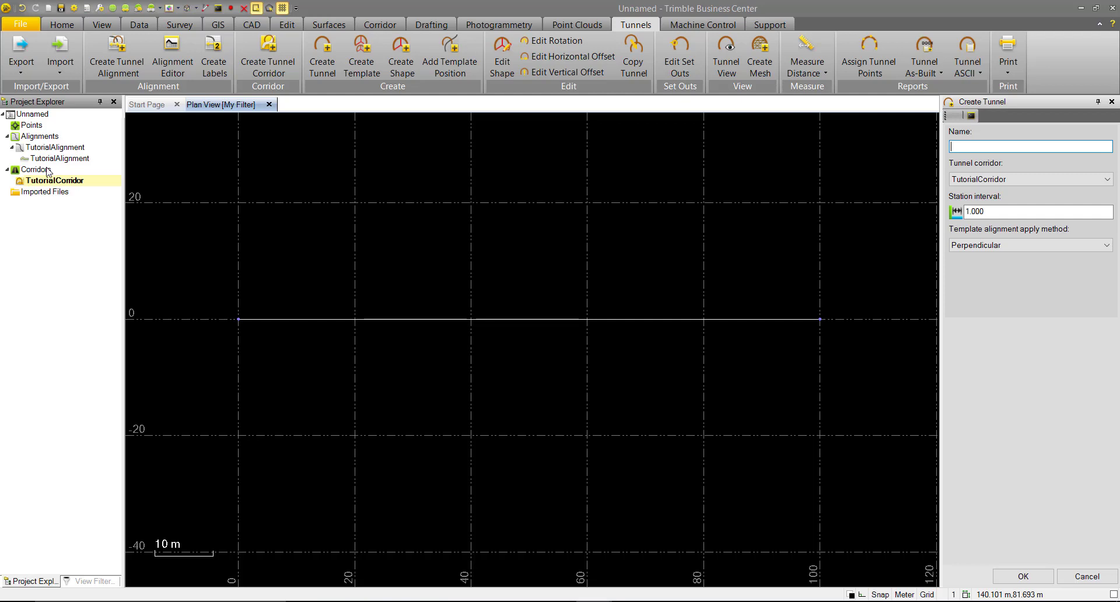
{"action": "double_click", "coordinate": [39, 136]}
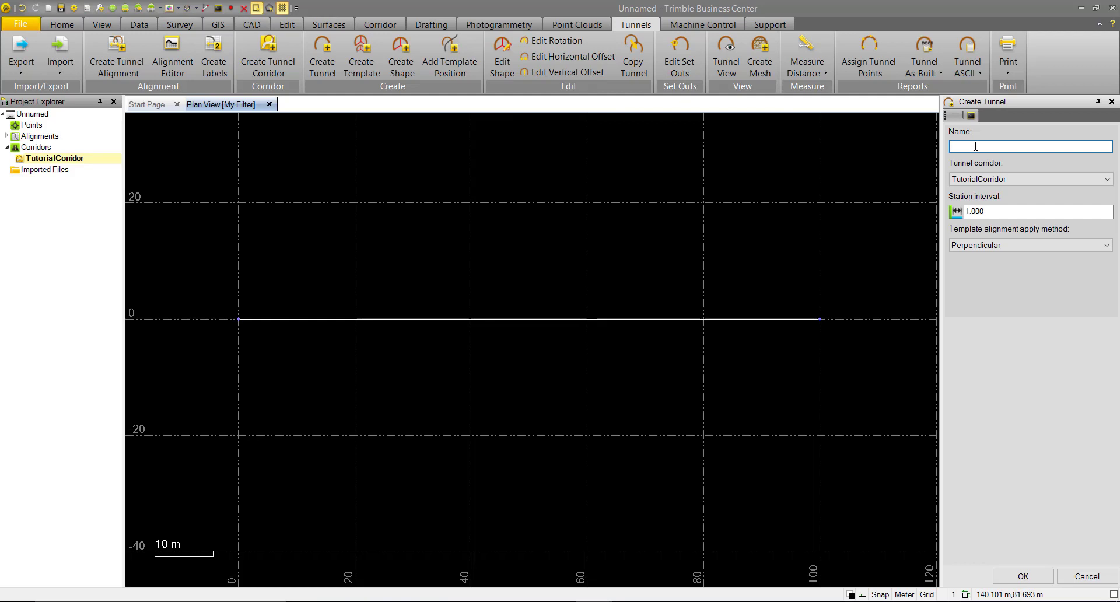
- Create TutorialTunnel on TutorialCorridor, checking the tunnel help along the way
{"action": "type", "text": "TutorialTunnel"}
{"action": "left_click", "coordinate": [1022, 180]}
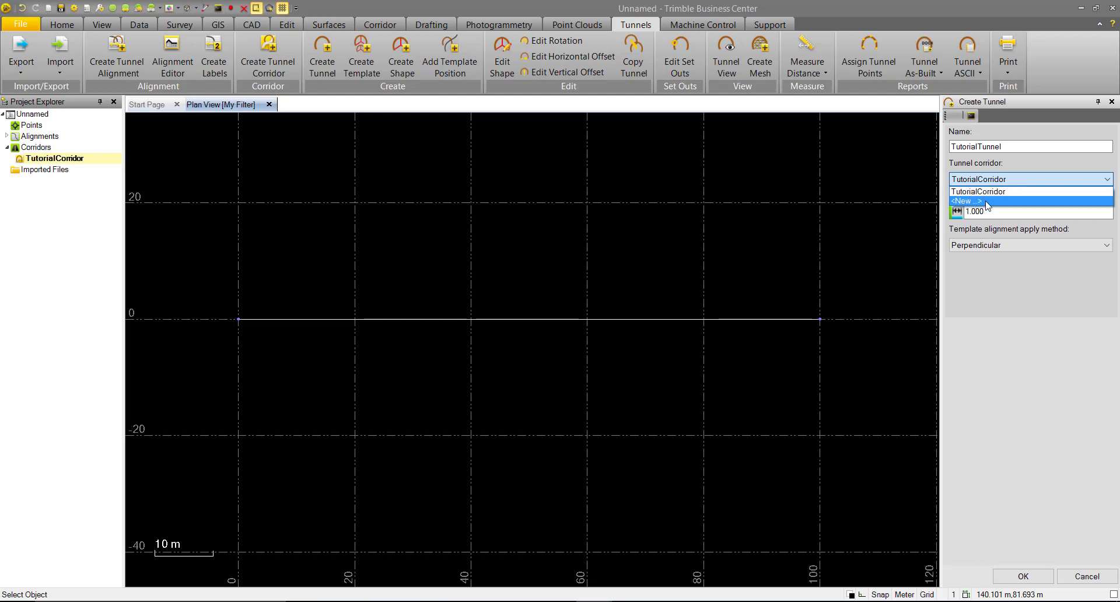
{"action": "left_click", "coordinate": [999, 190]}
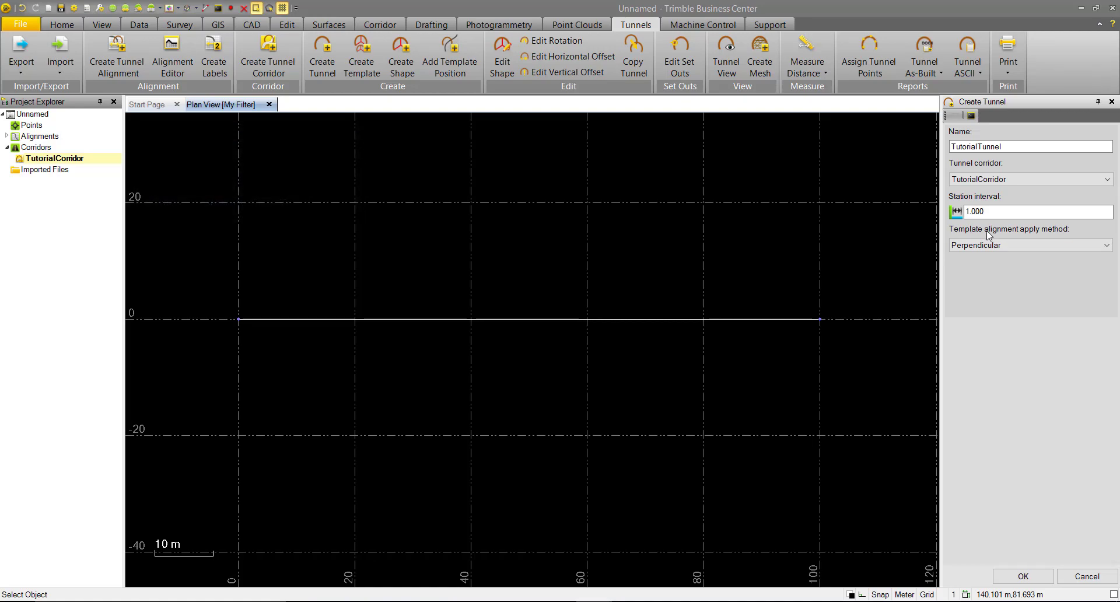
{"action": "key", "text": "F1"}
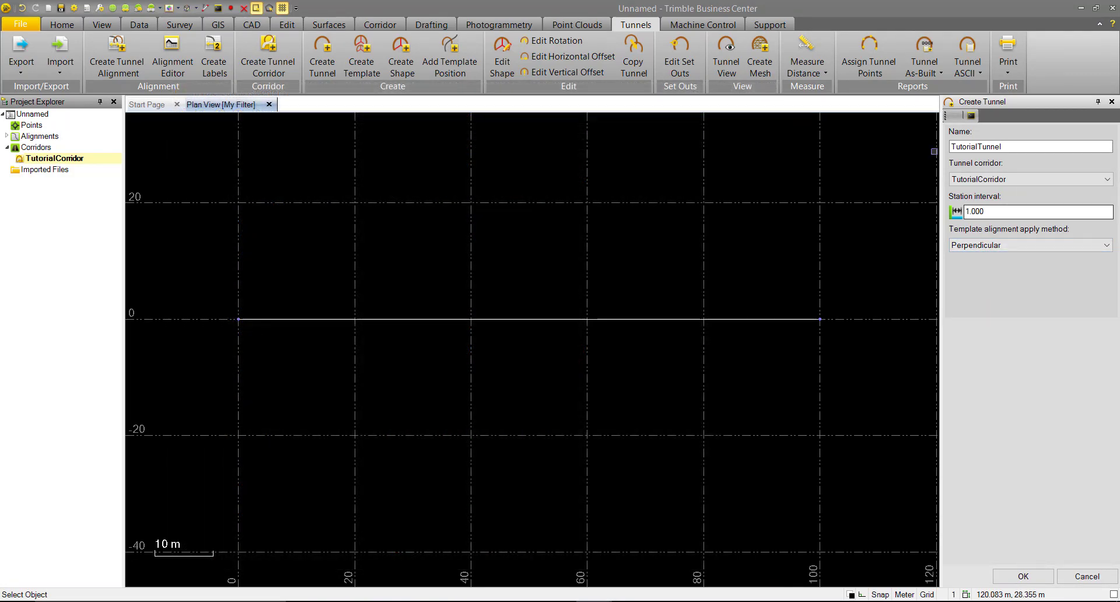
{"action": "left_click", "coordinate": [1023, 576]}
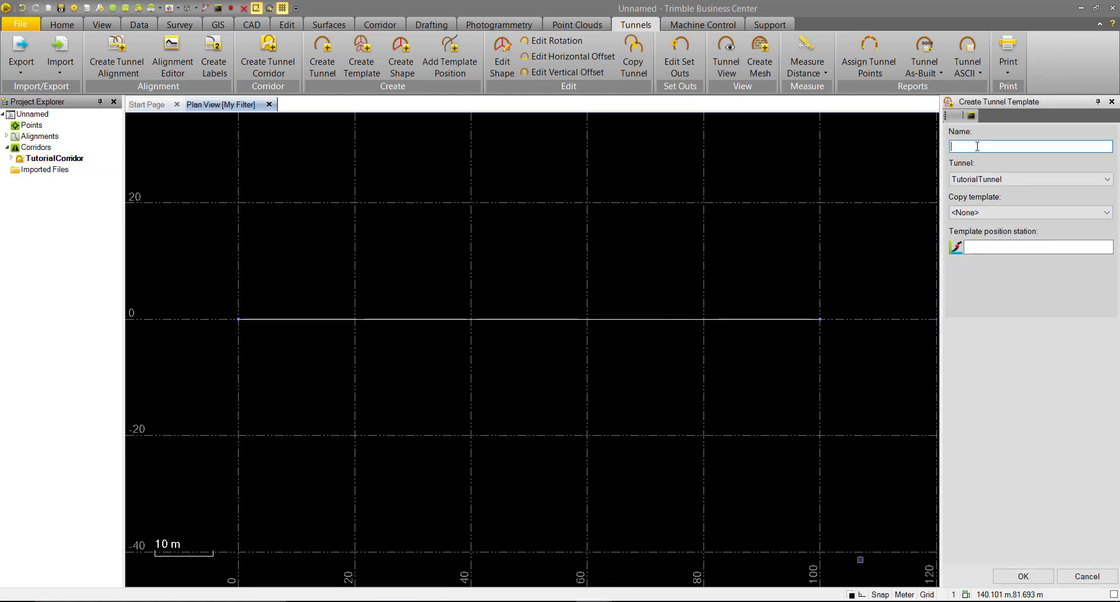
- Name the new template Template1 and set its position station to 0
{"action": "type", "text": "T"}
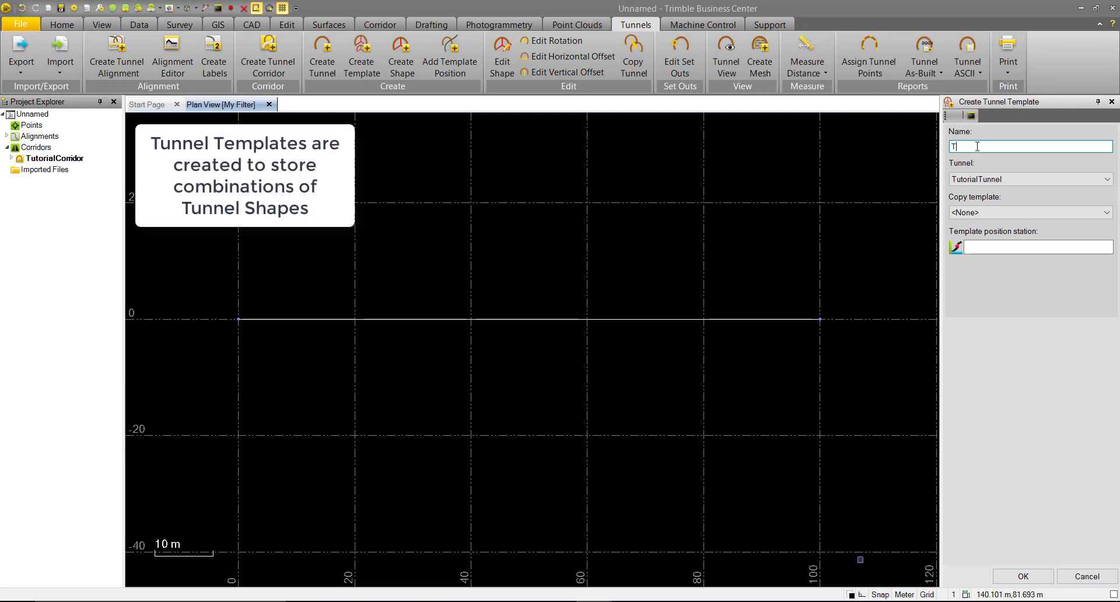
{"action": "type", "text": "emplate1"}
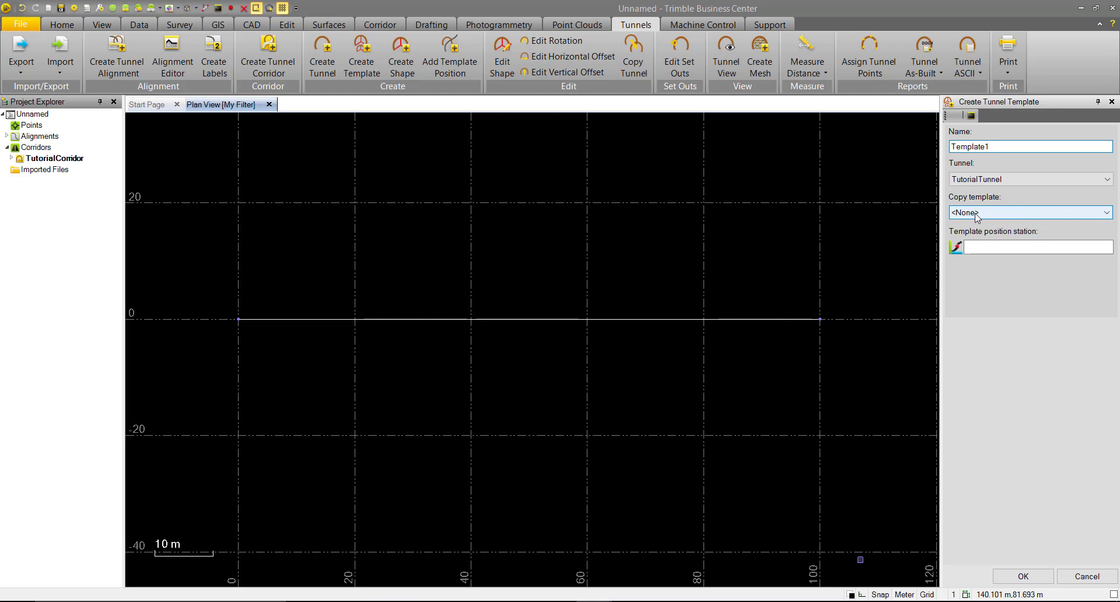
{"action": "left_click", "coordinate": [988, 247]}
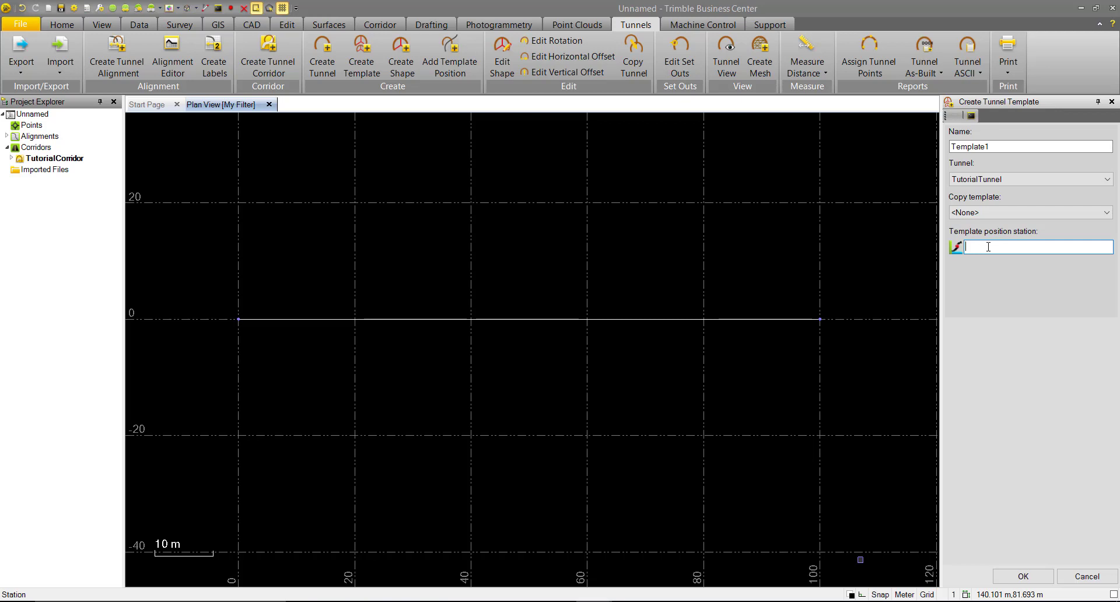
{"action": "type", "text": "0"}
- Confirm Template1 and expand TutorialTunnel's templates and template positions in the Project Explorer
{"action": "key", "text": "Return"}
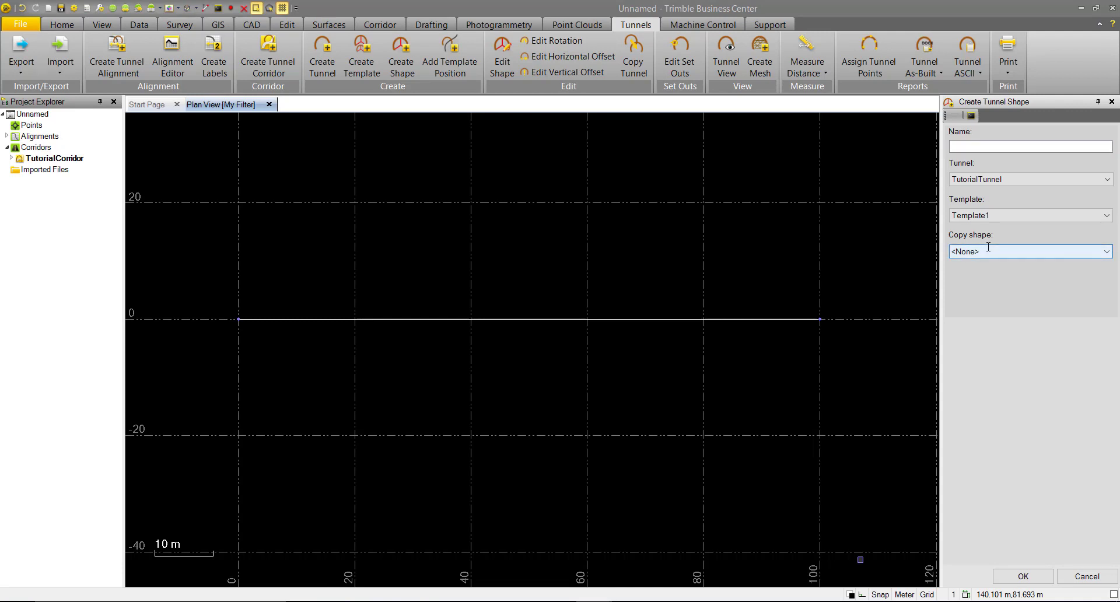
{"action": "left_click", "coordinate": [11, 158]}
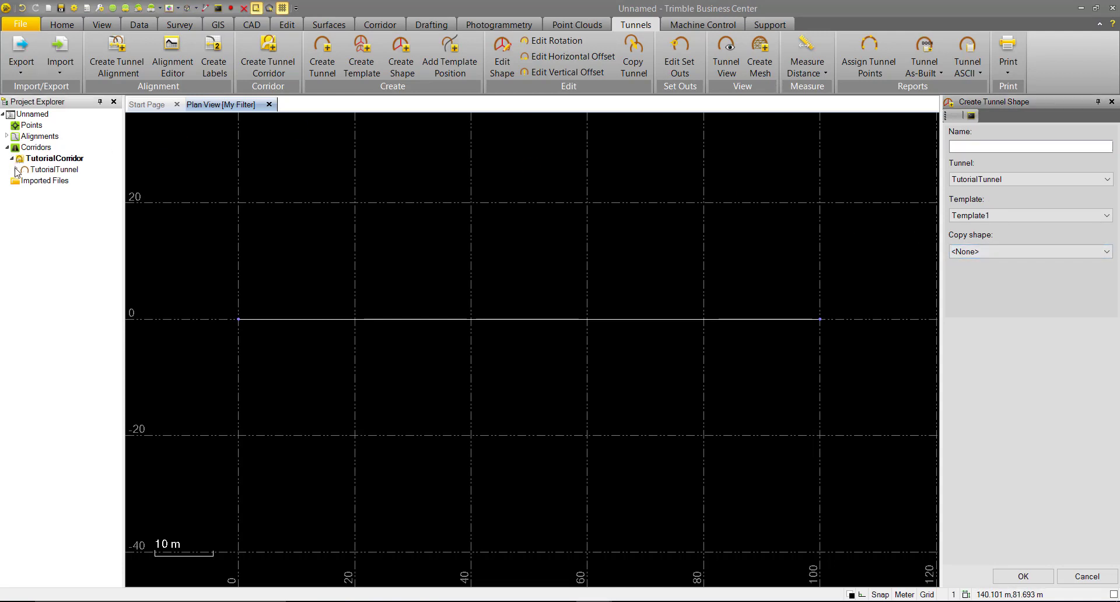
{"action": "left_click", "coordinate": [17, 170]}
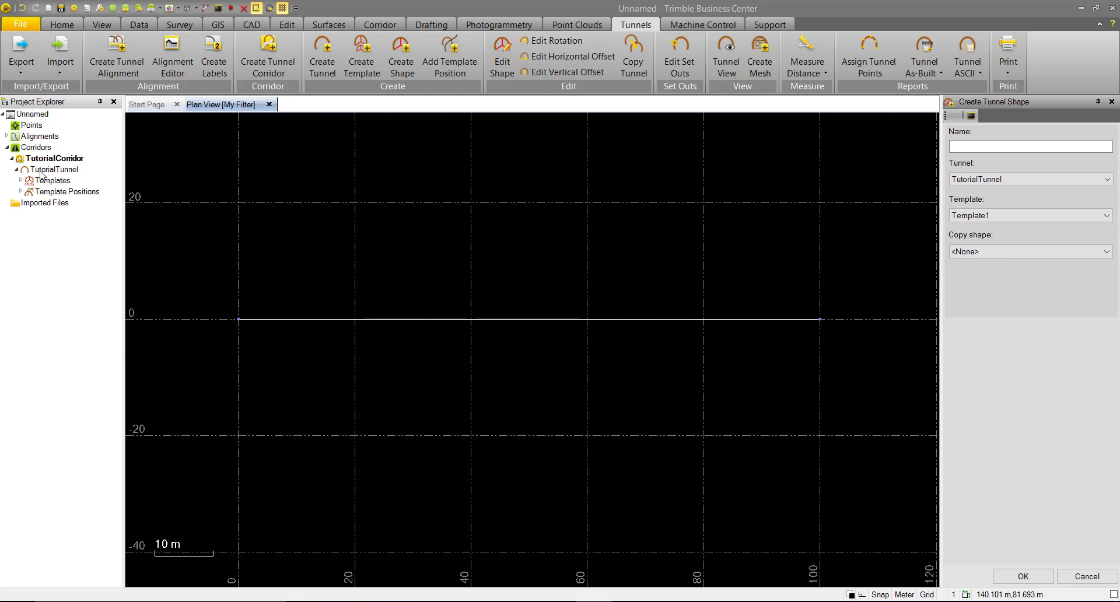
{"action": "left_click", "coordinate": [21, 180]}
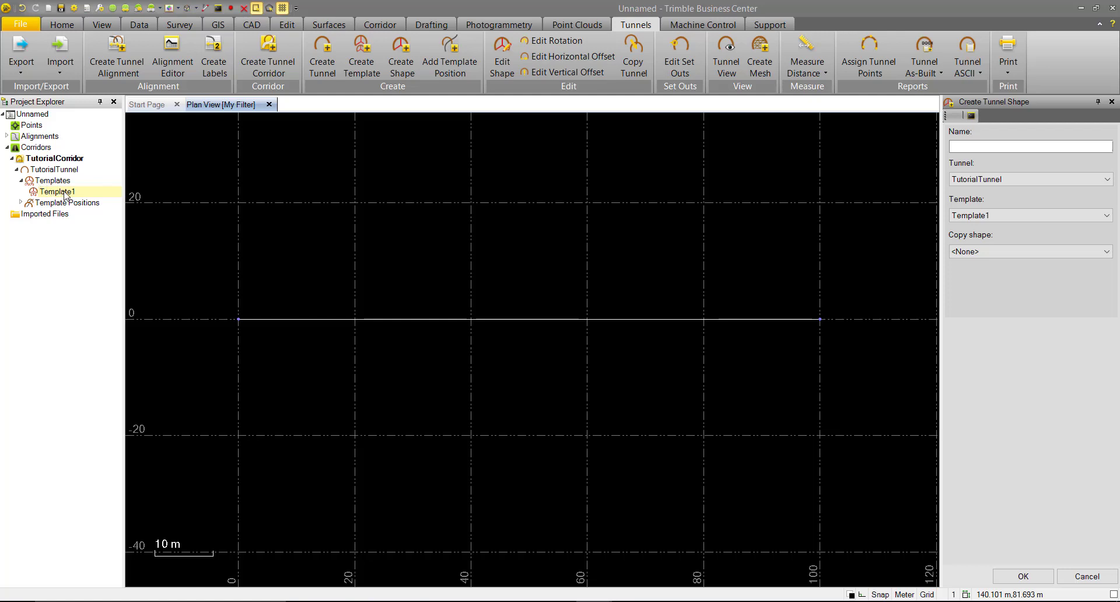
{"action": "left_click", "coordinate": [22, 203]}
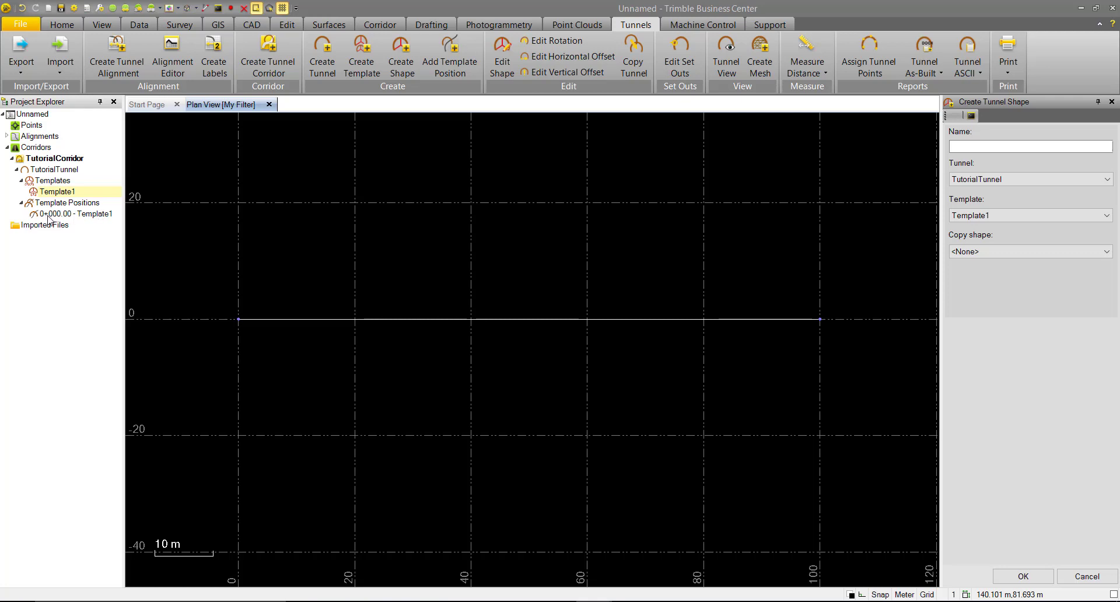
- Create a tunnel shape named Shape1 and open it in the shape editor
{"action": "left_click", "coordinate": [971, 149]}
{"action": "left_click", "coordinate": [973, 144]}
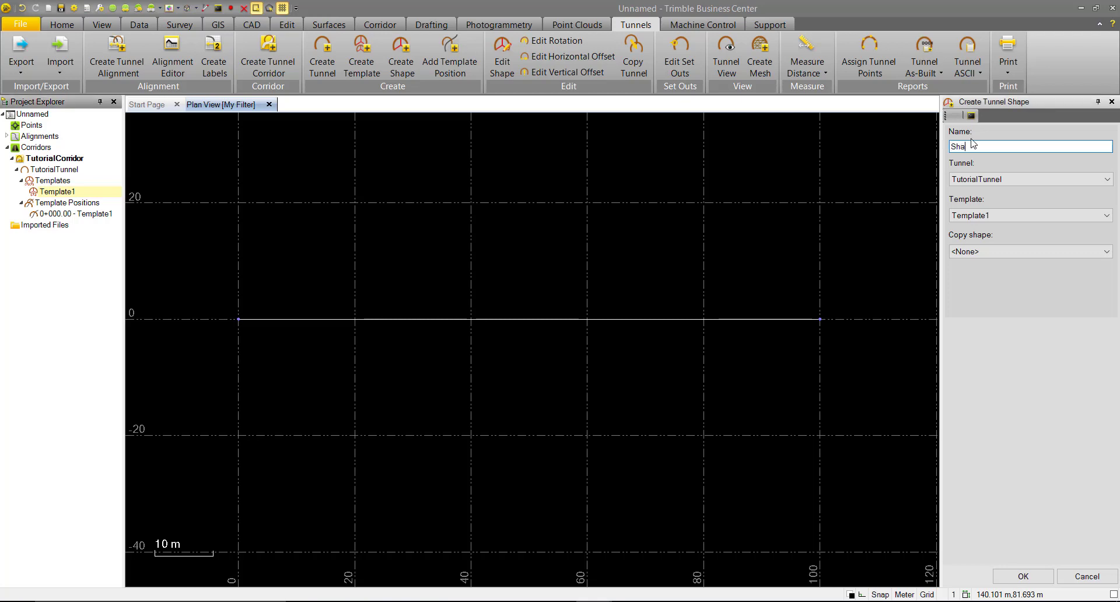
{"action": "type", "text": "Shape1"}
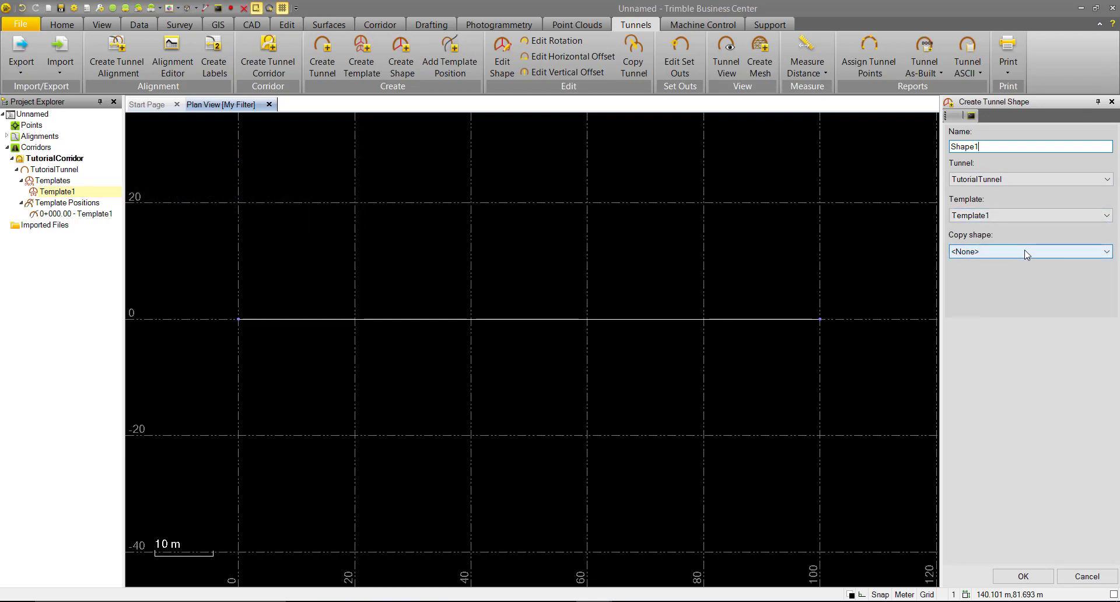
{"action": "left_click", "coordinate": [1023, 577]}
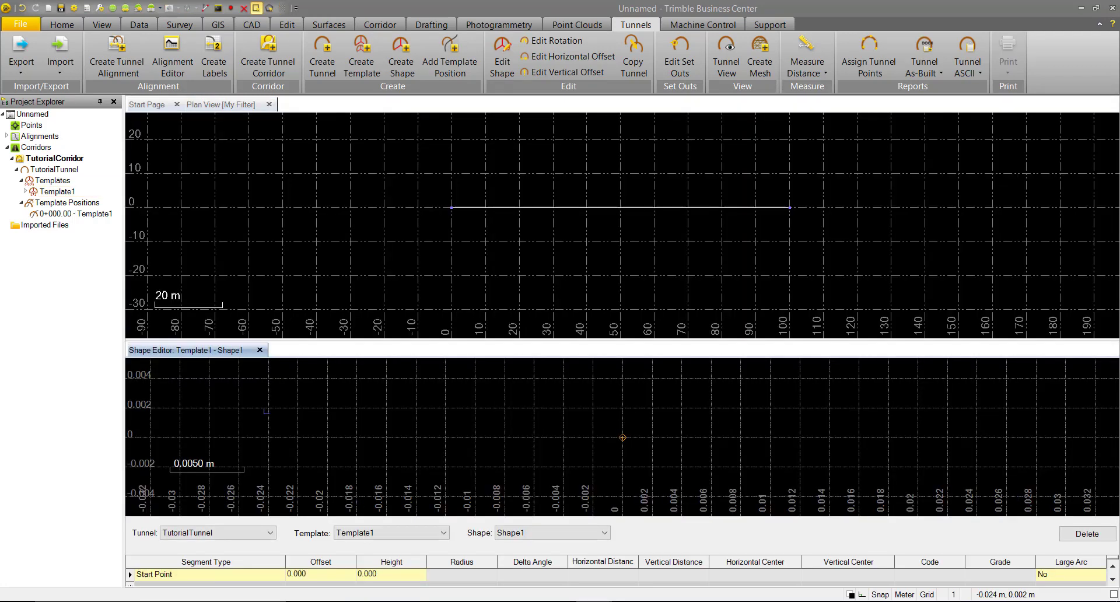